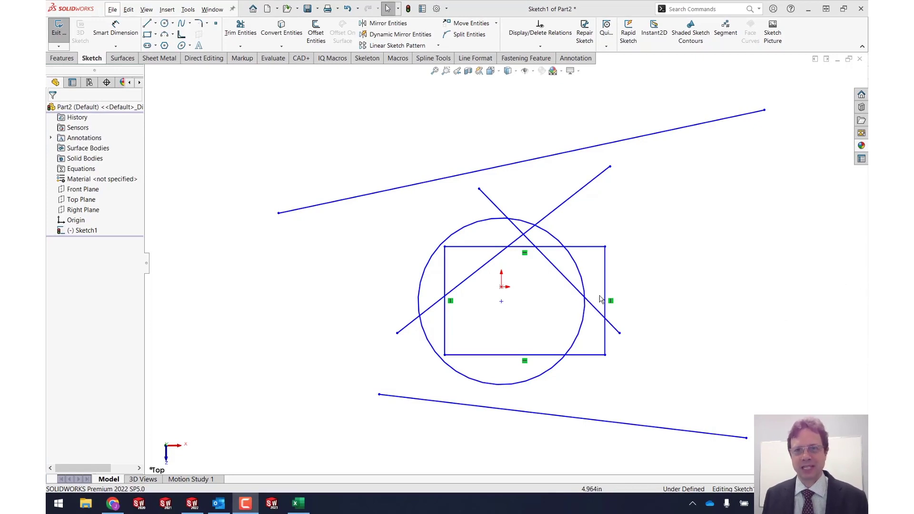
Show the web article "Mastering the Power Trim Tool in SOLIDWORKS" in Chrome, and return to the SOLIDWORKS sketch
left_click(112, 505)
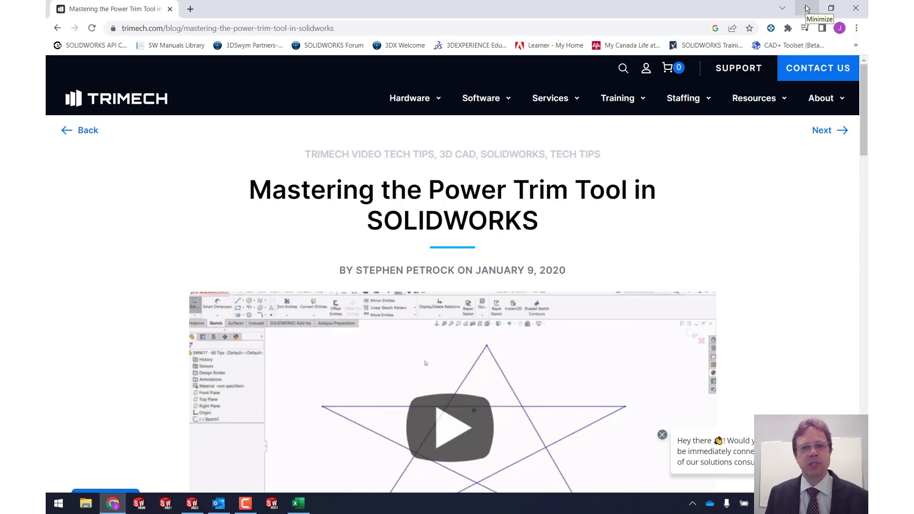
left_click(807, 9)
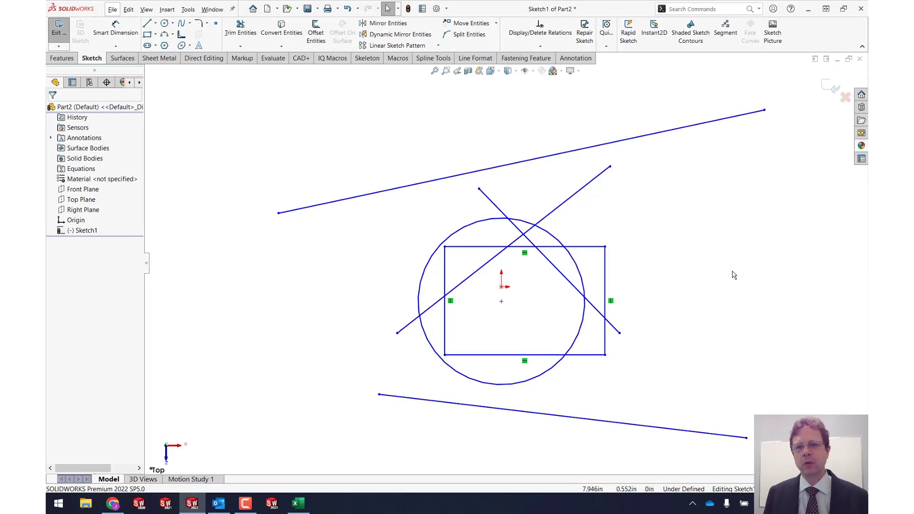
Power trim the rising diagonal's upper end, the circle's upper-right arc and the rectangle's upper-right corner back to the falling diagonal
left_click(241, 27)
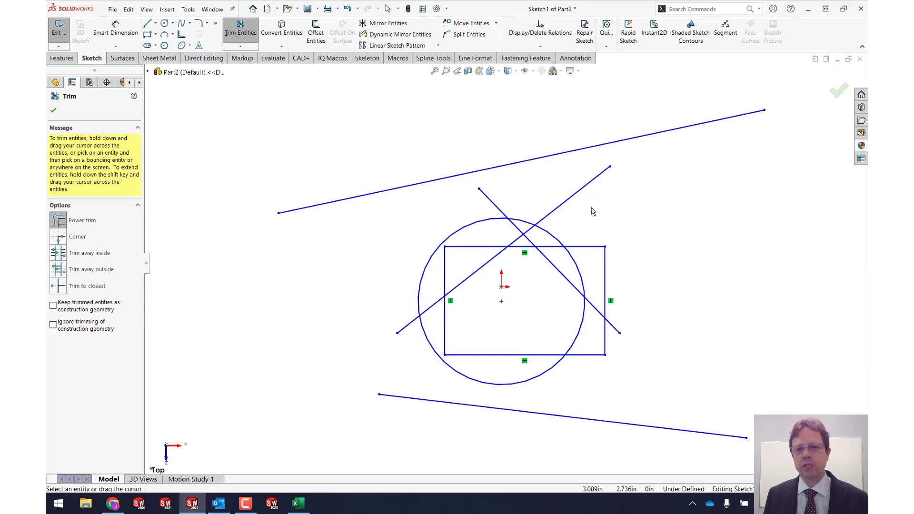
mouse_move(590, 210)
left_mouse_down()
mouse_move(591, 251)
mouse_move(606, 285)
mouse_move(598, 296)
mouse_move(565, 299)
mouse_move(571, 310)
mouse_move(627, 313)
mouse_move(576, 304)
mouse_move(581, 287)
mouse_move(558, 255)
mouse_move(547, 215)
mouse_move(532, 220)
mouse_move(538, 233)
left_mouse_up()
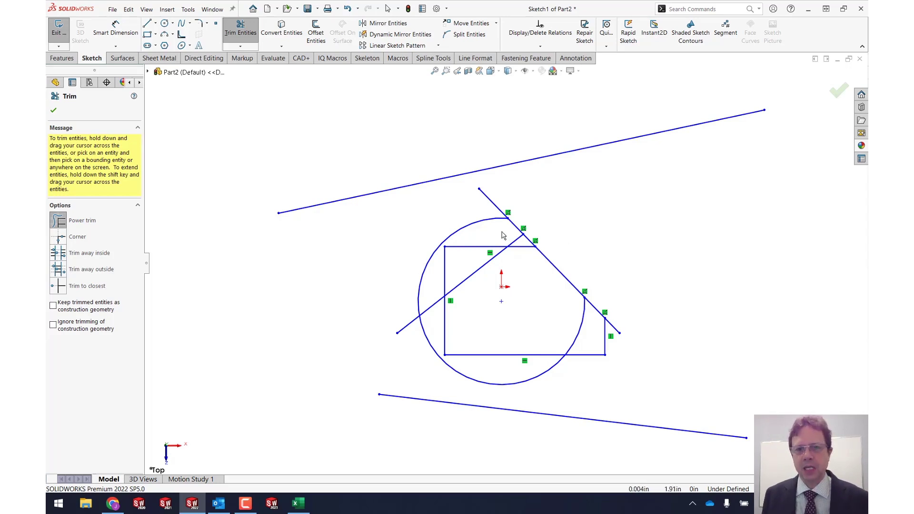
Power-extend both diagonals and the rectangle's right edge to the outer lines, and trim the rising diagonal back to the falling one
left_click_drag(509, 237, 520, 243, "shift")
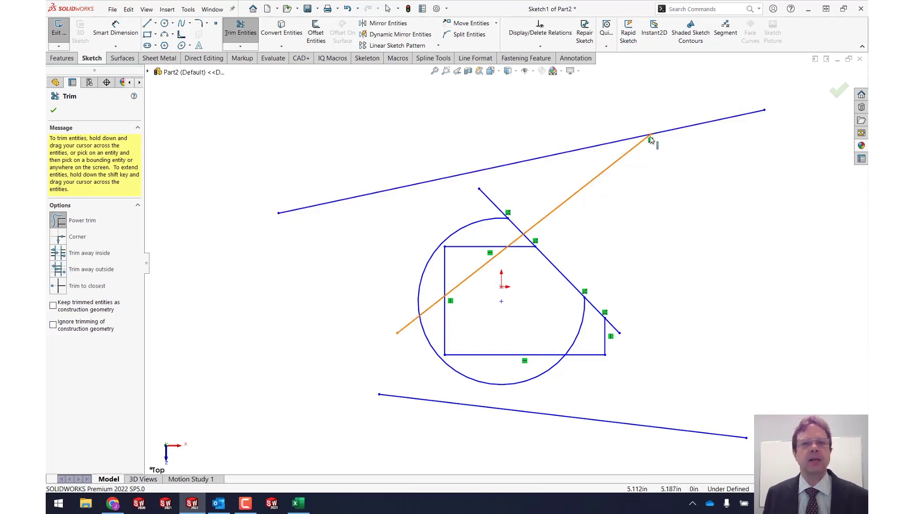
left_click_drag(525, 182, 491, 210, "shift")
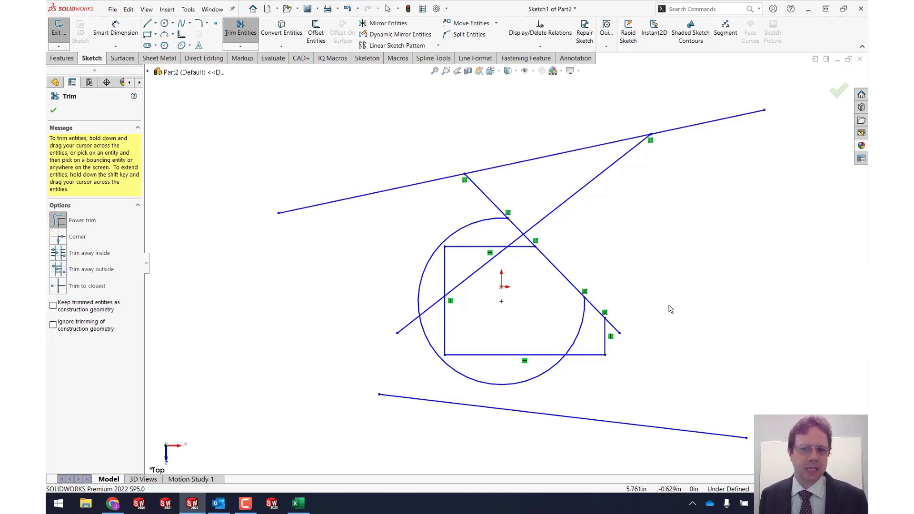
mouse_move(627, 315)
left_mouse_down("shift")
mouse_move(617, 349)
mouse_move(603, 350)
left_mouse_up("shift")
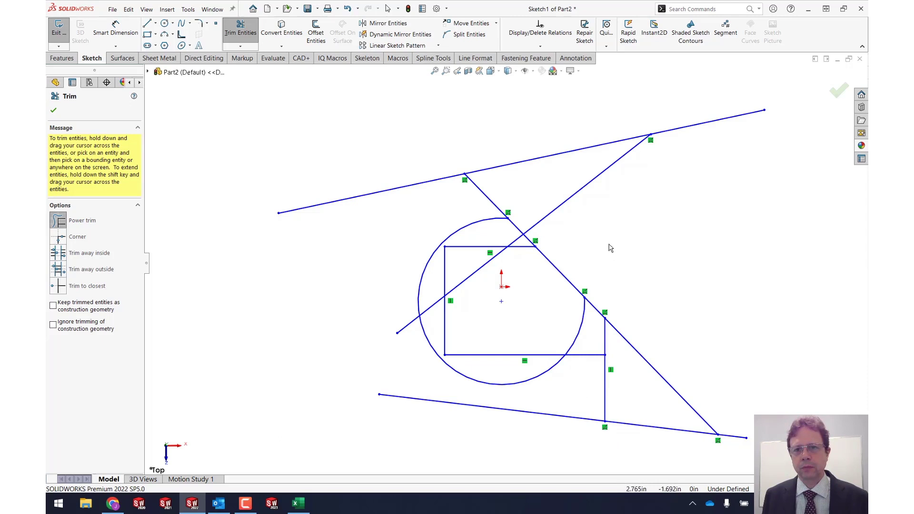
left_click_drag(626, 199, 580, 177)
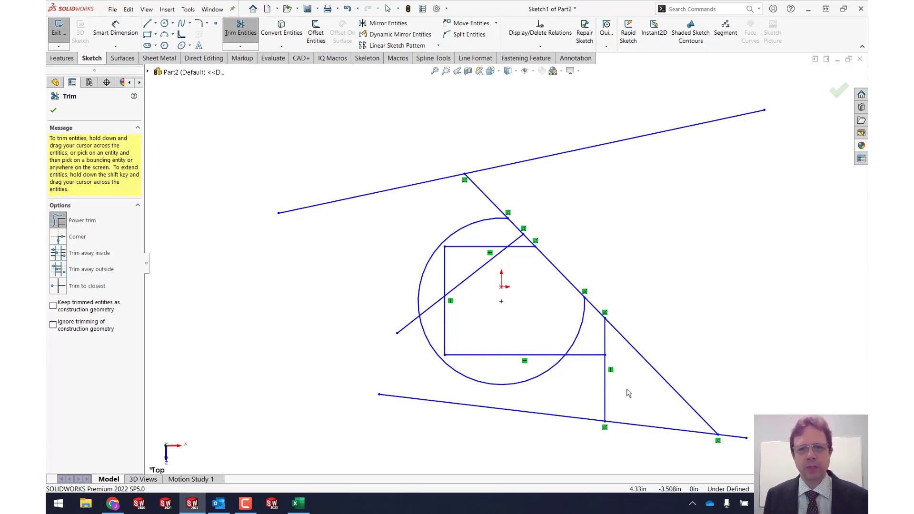
Use Power trim to shorten the rectangle's top edge at its left corner, and extend that end to the circle
scroll(451, 255, "down", 3)
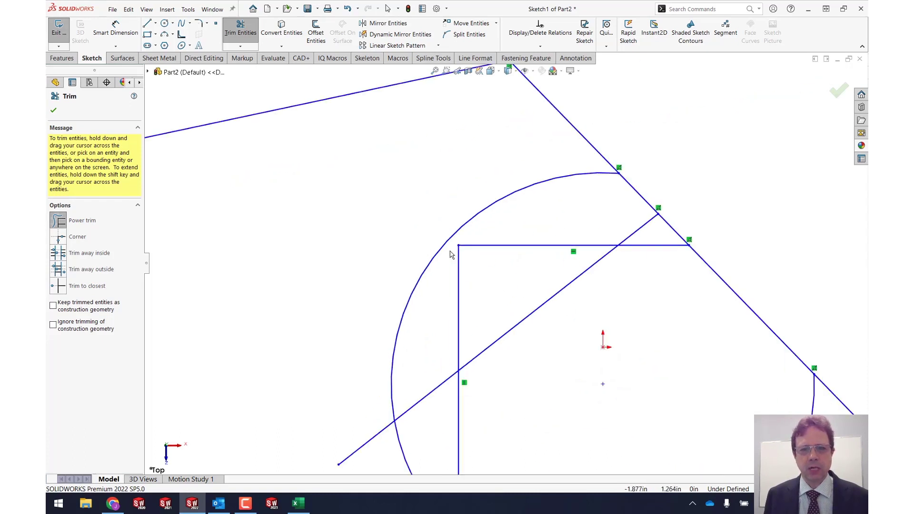
scroll(451, 255, "down", 2)
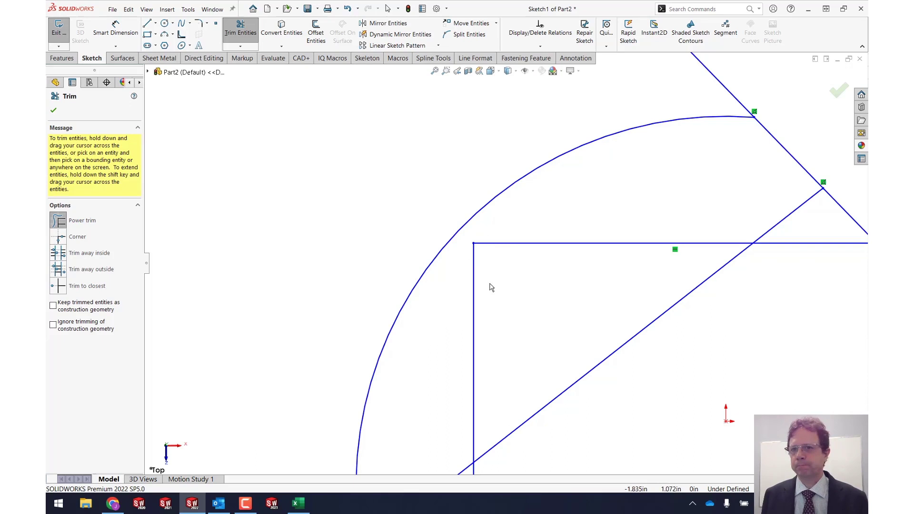
left_click(506, 248)
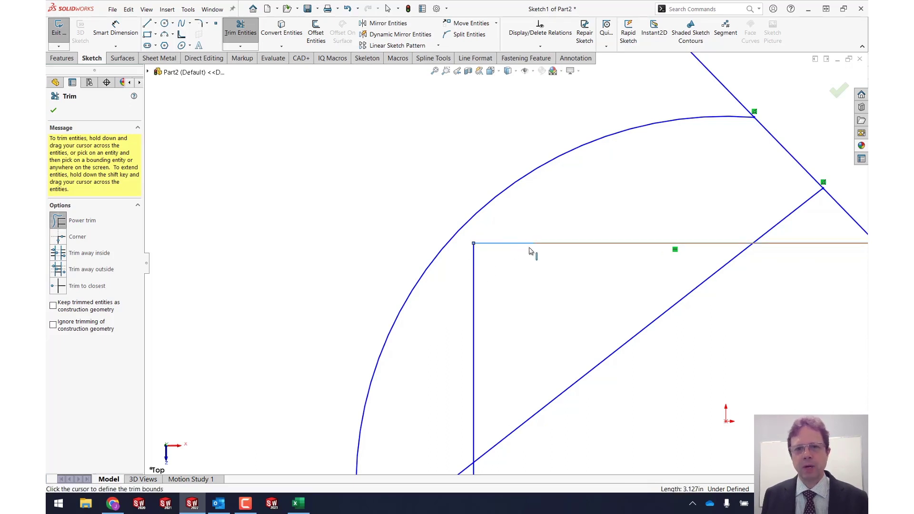
left_click(514, 254)
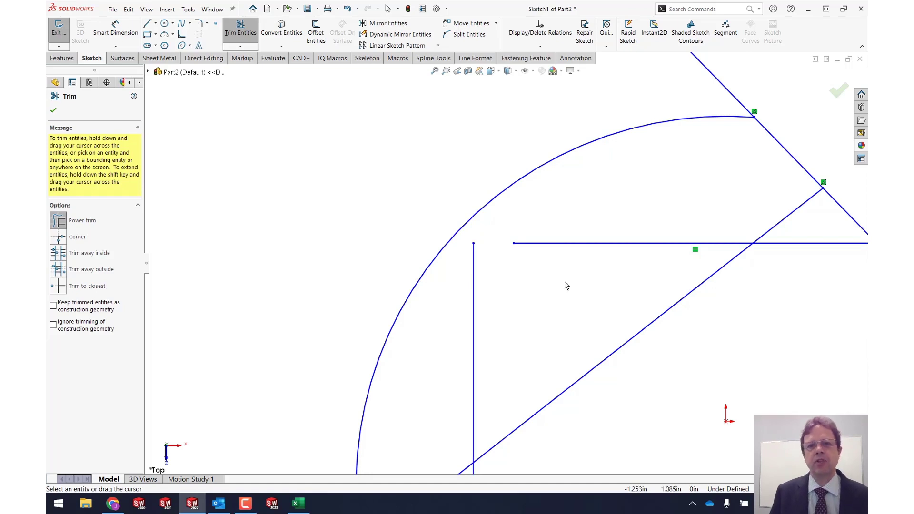
left_click(540, 245)
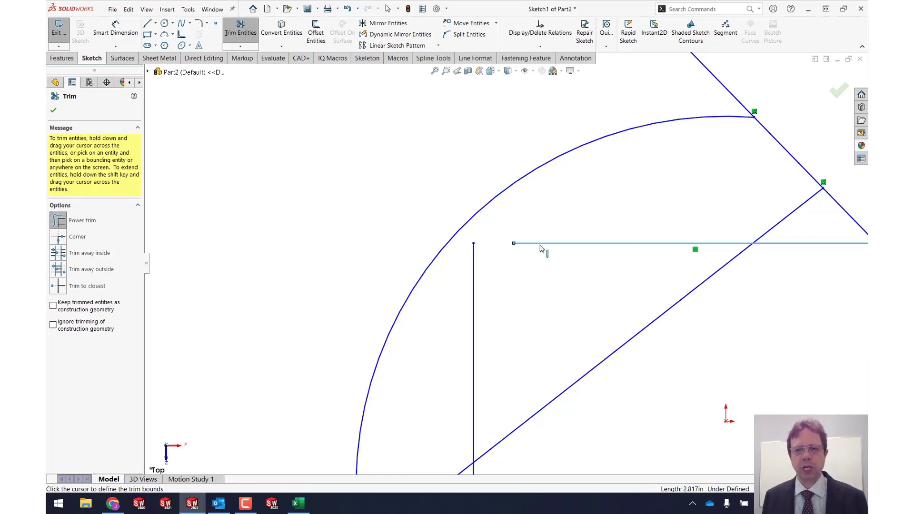
left_click(472, 223)
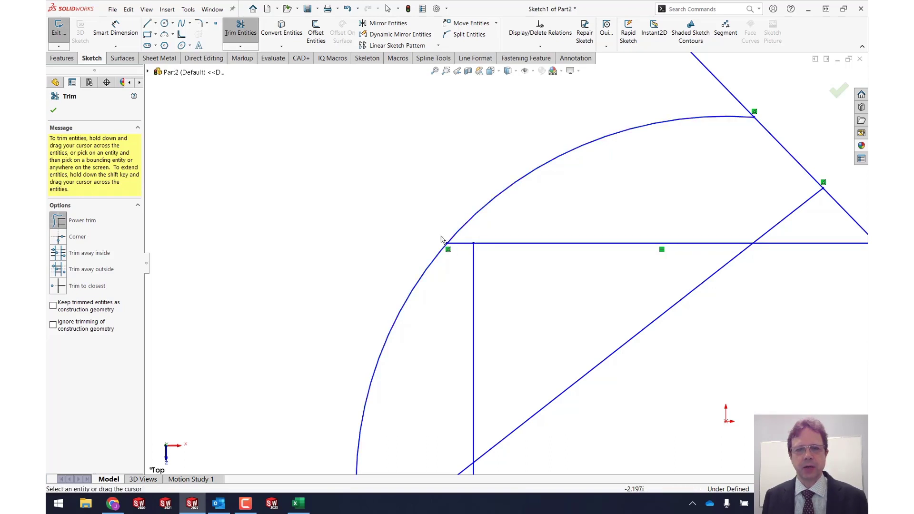
Shorten the rising diagonal to the rectangle's left edge and slightly beyond with Power trim, and extend it to the upper outer line
scroll(642, 335, "up", 5)
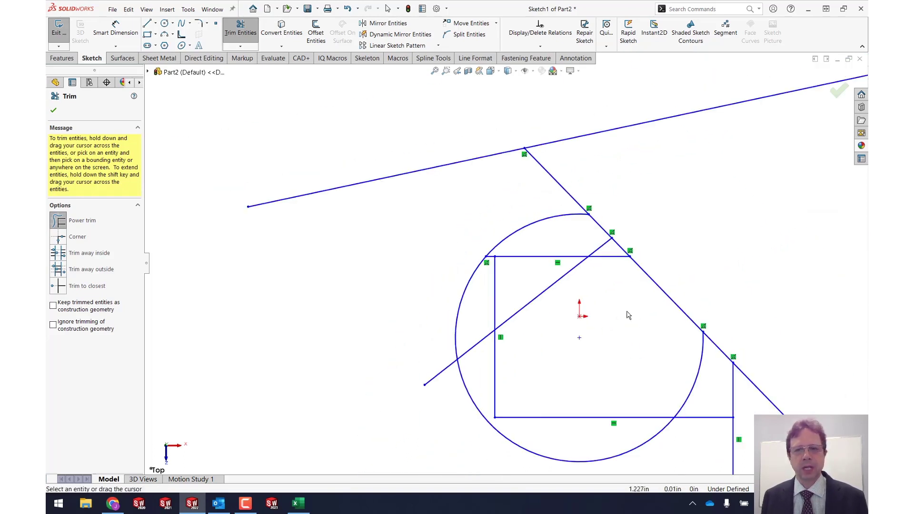
left_click(603, 244)
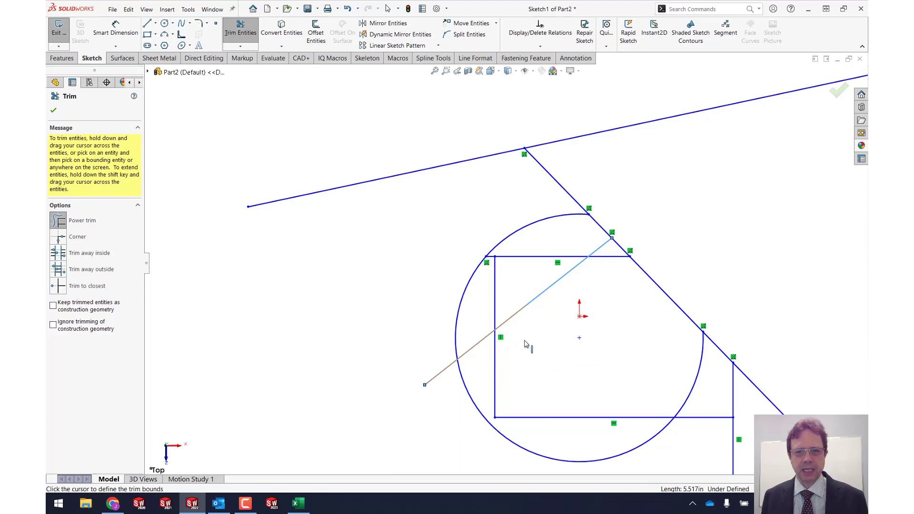
left_click(493, 332)
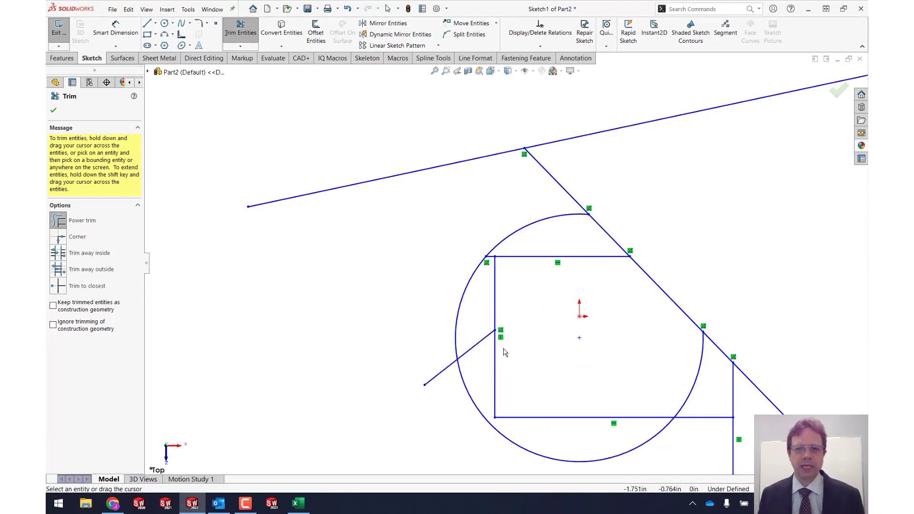
left_click(493, 332)
left_click(486, 336)
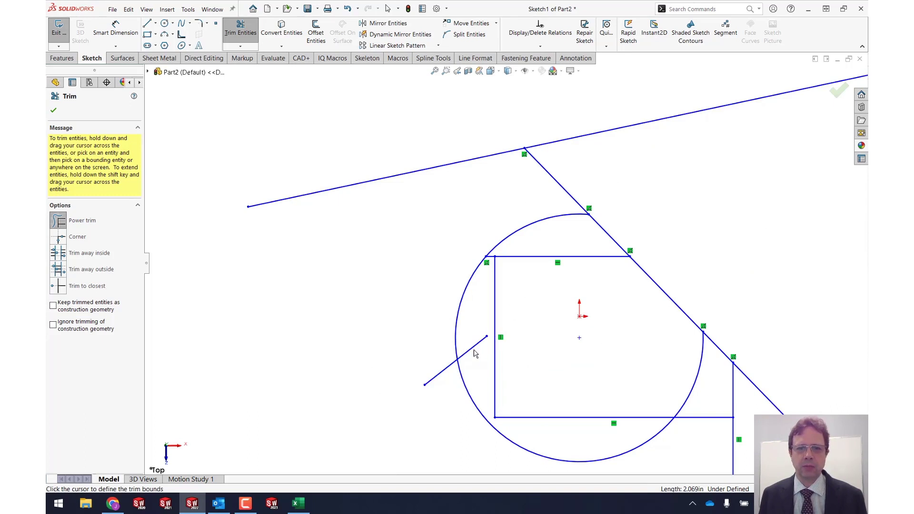
left_click(476, 345)
left_click(725, 107)
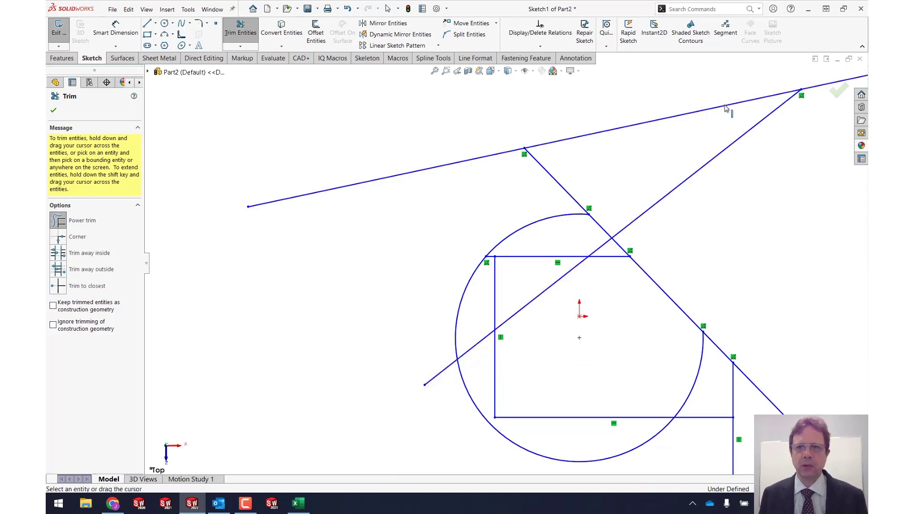
Extend the upper outer line's left end to its virtual intersection with the lower outer line using Power trim
key("f")
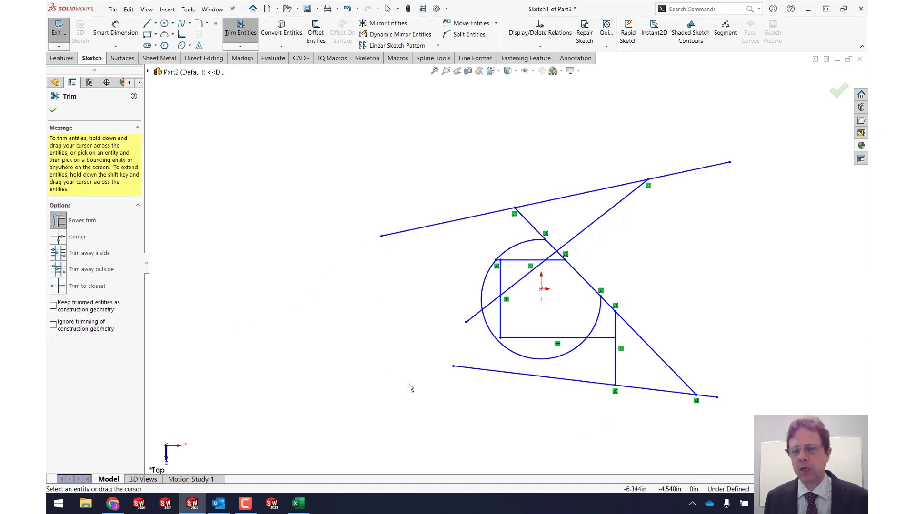
left_click(441, 228)
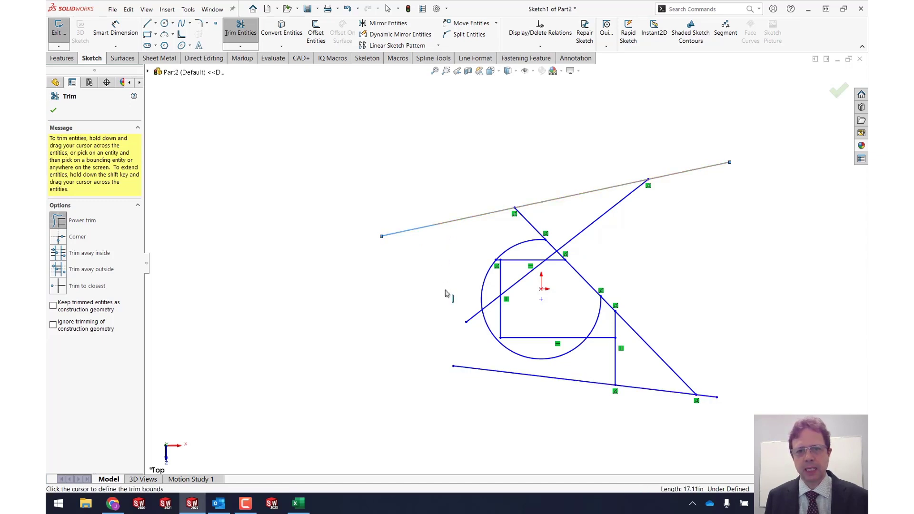
left_click(466, 371)
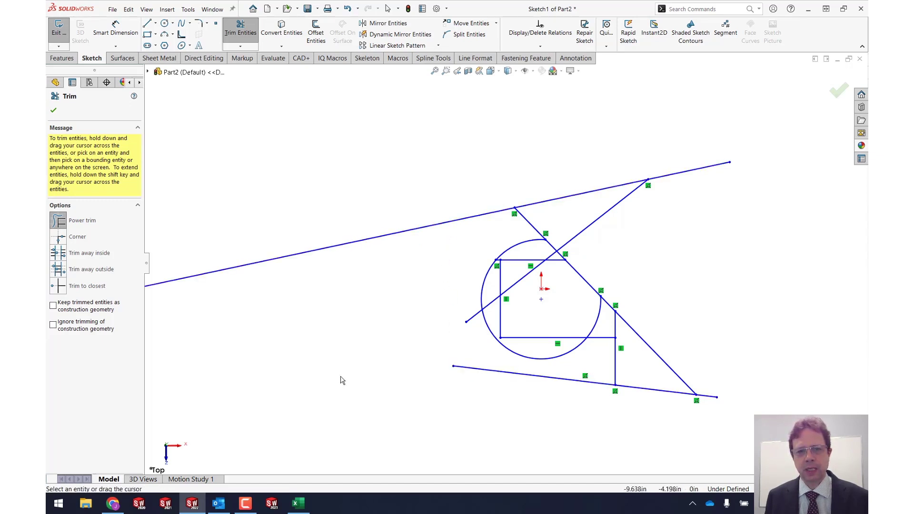
key("f")
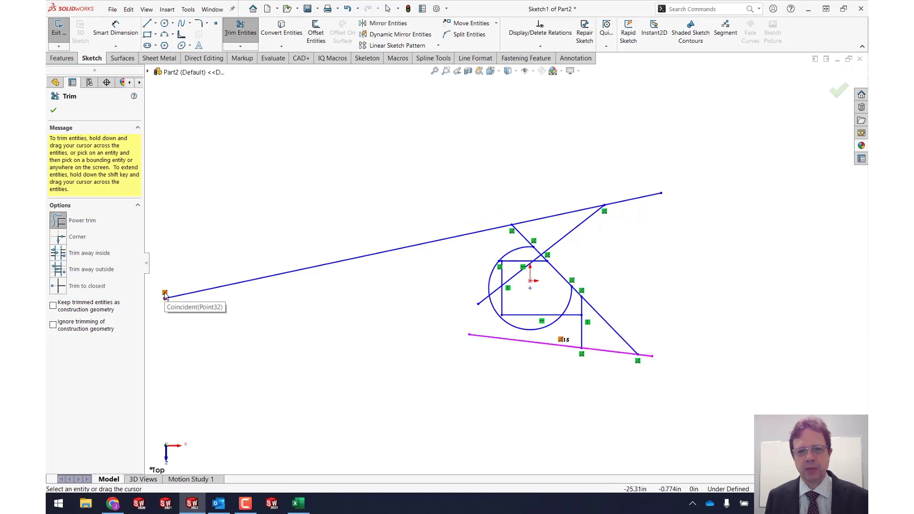
key("ctrl+z")
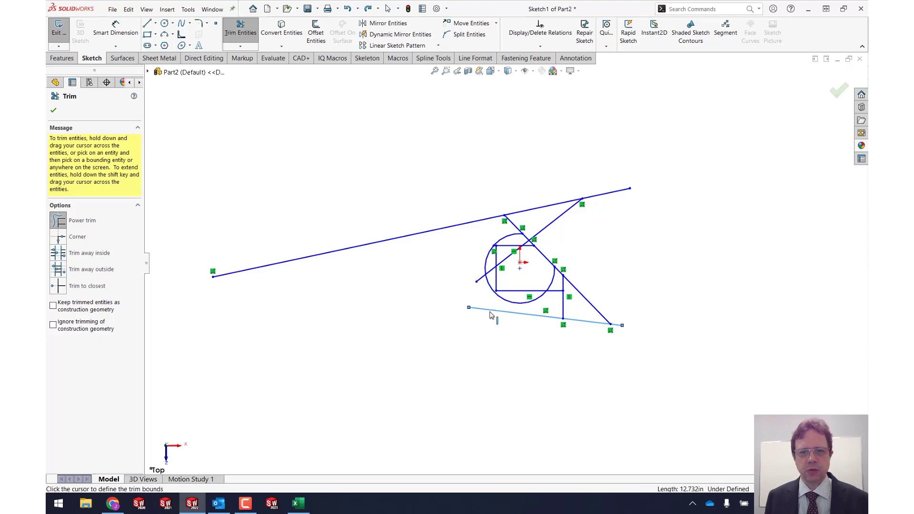
Lengthen the lower outer line's left end, trim it to its virtual intersection with the rising diagonal, and exit the sketch
left_click_drag(490, 314, 385, 298, "shift")
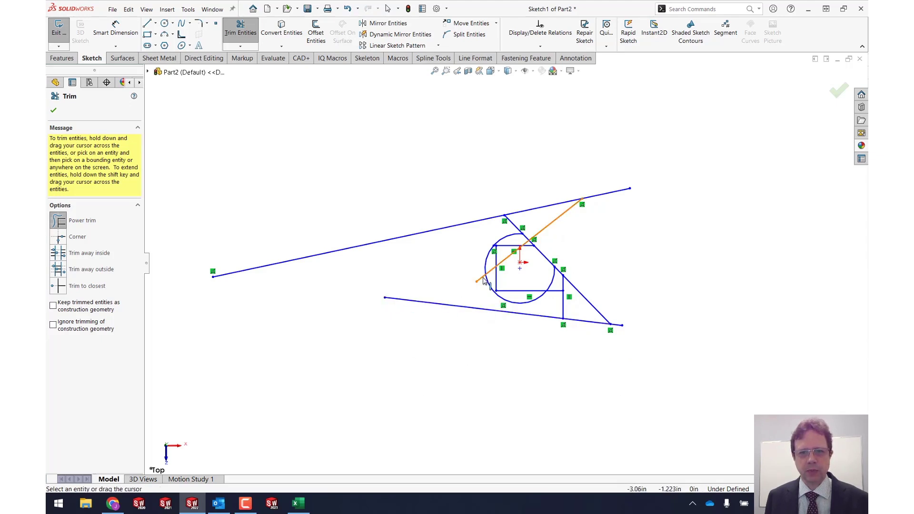
left_click(400, 300)
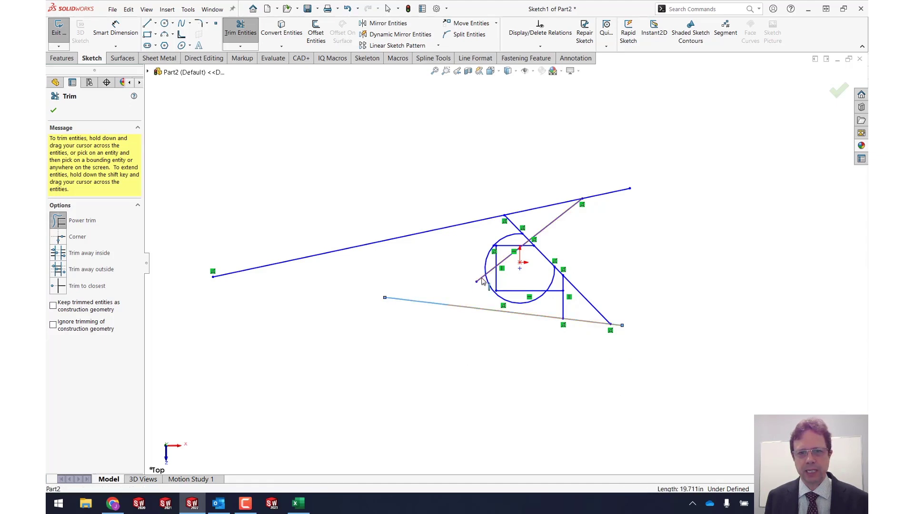
left_click_drag(482, 281, 478, 309)
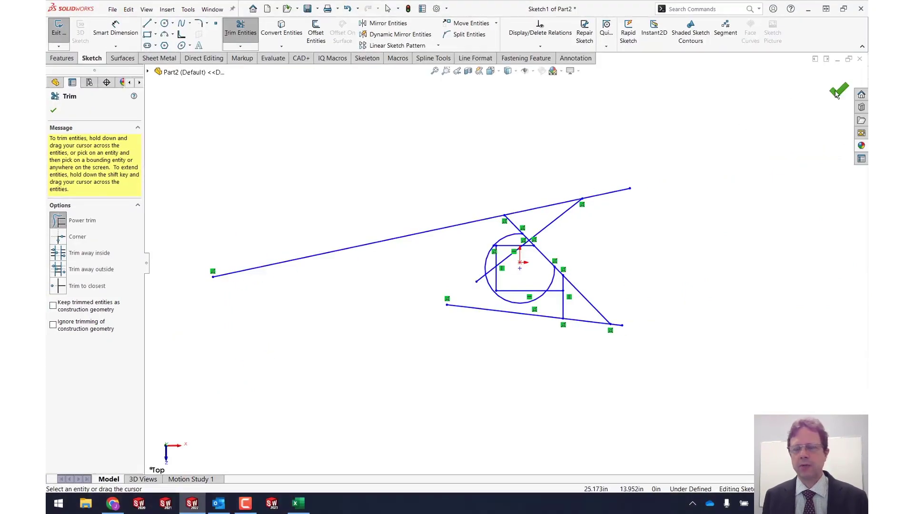
left_click(838, 91)
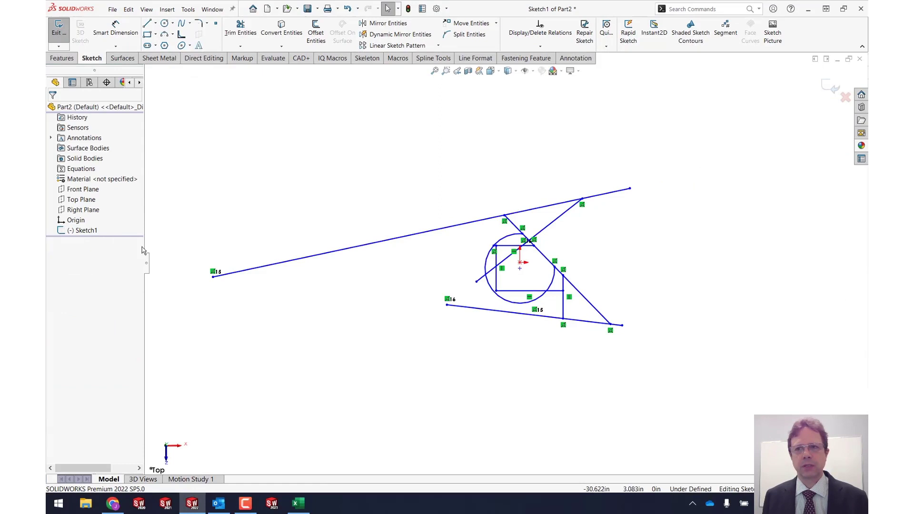
left_click(831, 87)
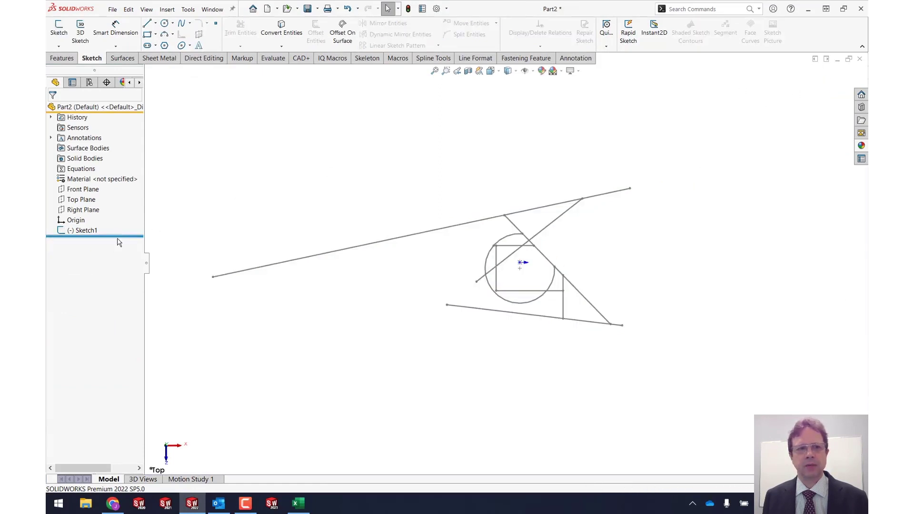
Roll the part back above Sketch1 and start a new sketch on the Top Plane
left_click_drag(119, 236, 119, 224)
left_click(80, 190)
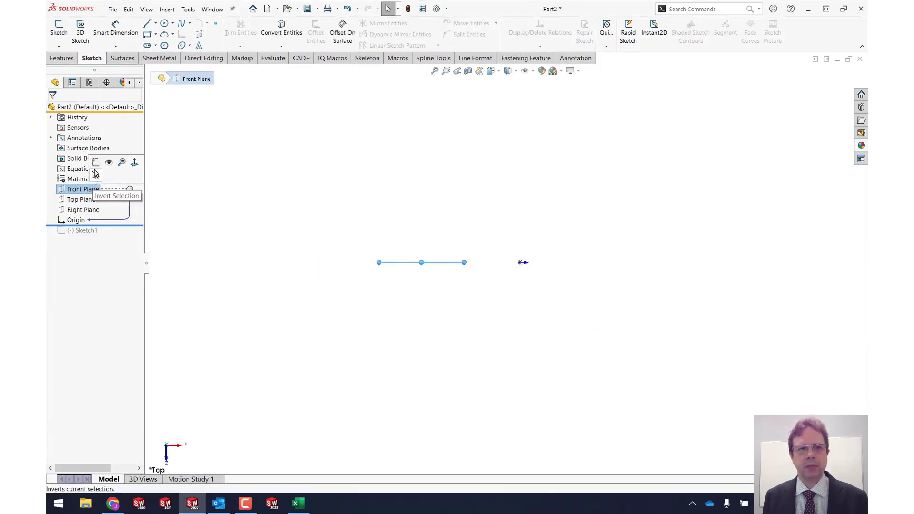
left_click(80, 200)
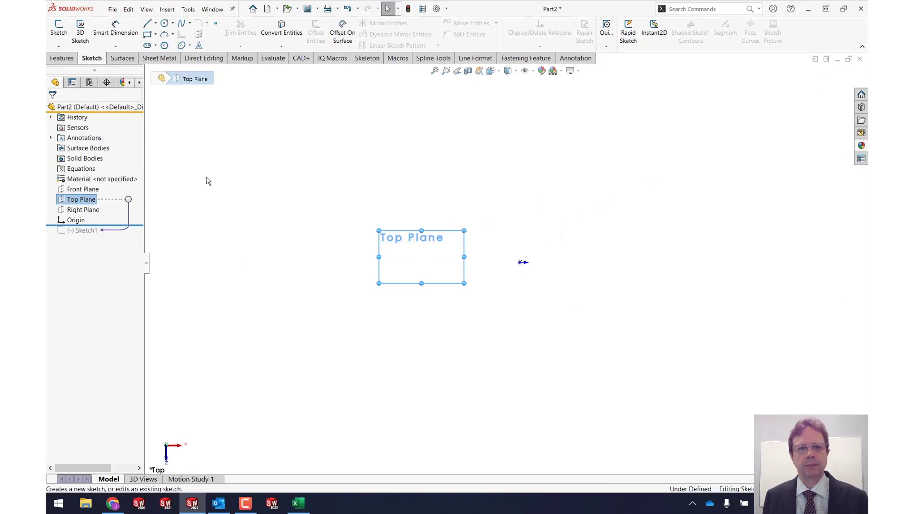
Sketch a center rectangle from the origin with midpoint construction lines, about 19.1 in wide and 12.4 in high
key("s")
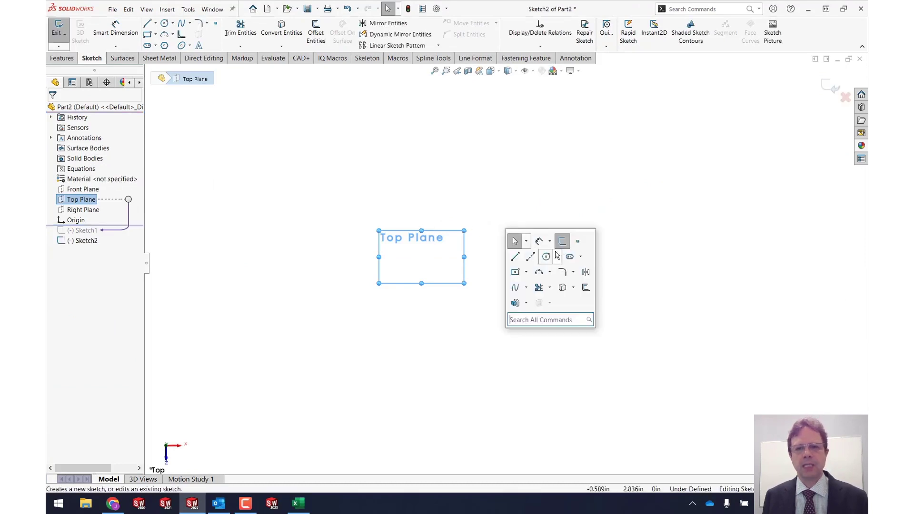
left_click(515, 272)
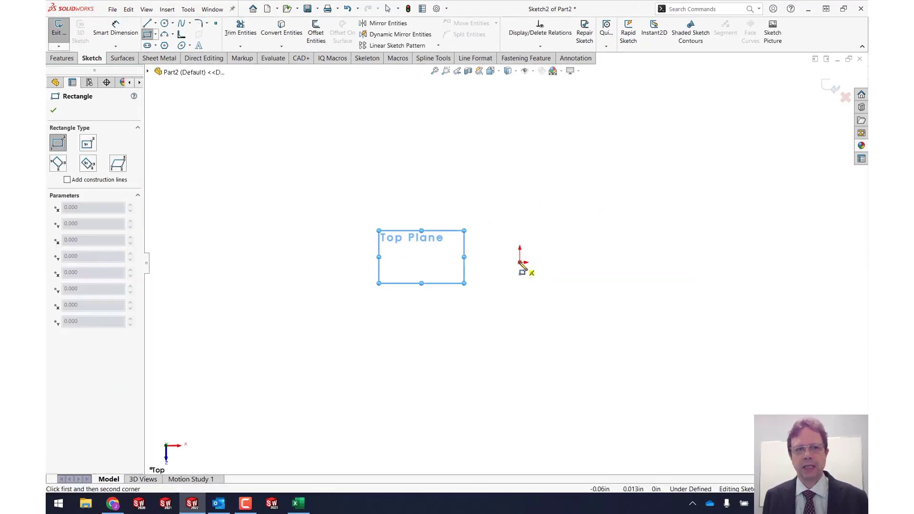
left_click(87, 143)
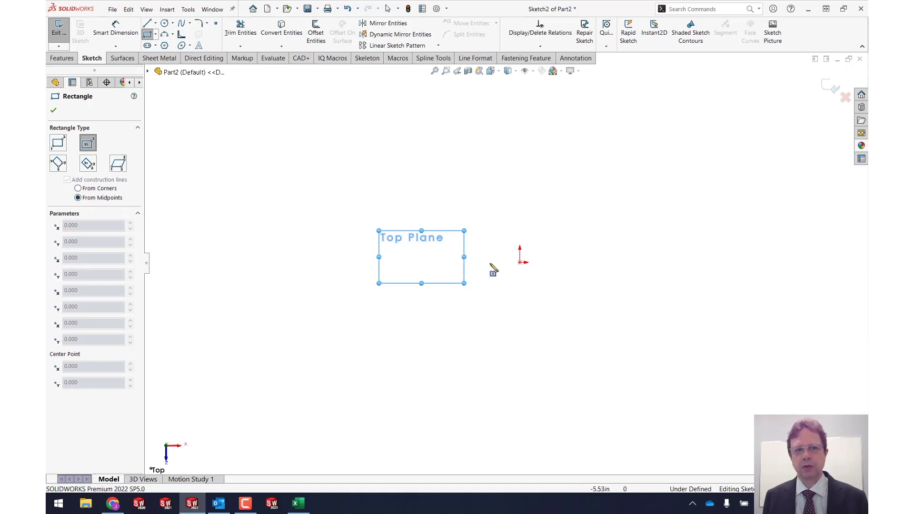
left_click(519, 262)
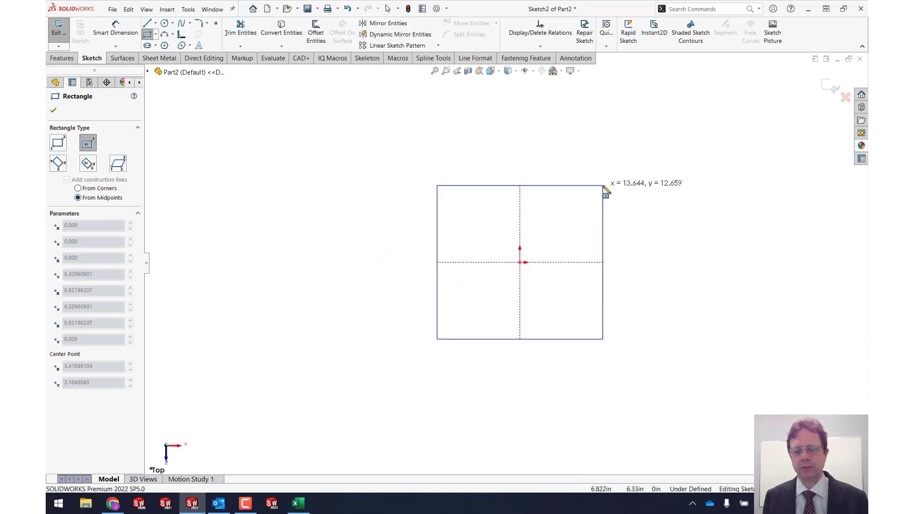
left_click(637, 189)
Dimension the rectangle with a 20 in width on its upper edge and a 15 in height on its right edge
key("s")
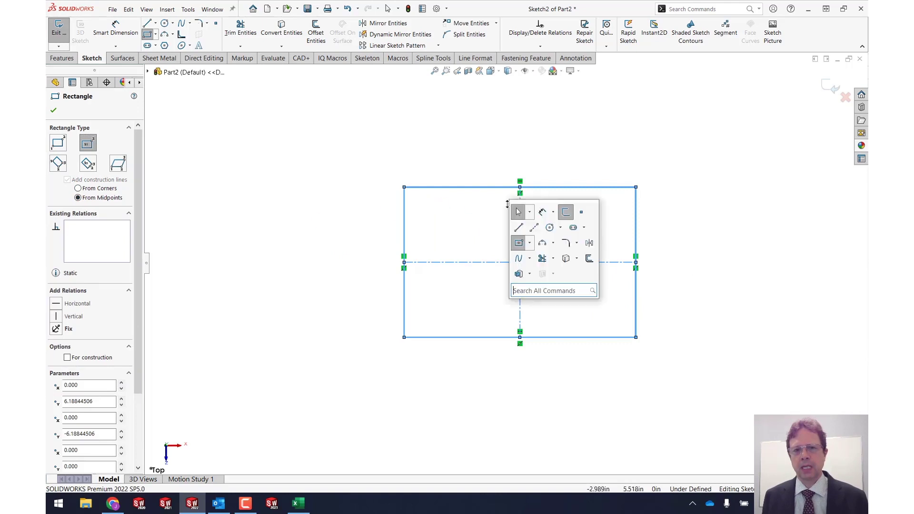
left_click(544, 218)
left_click(550, 187)
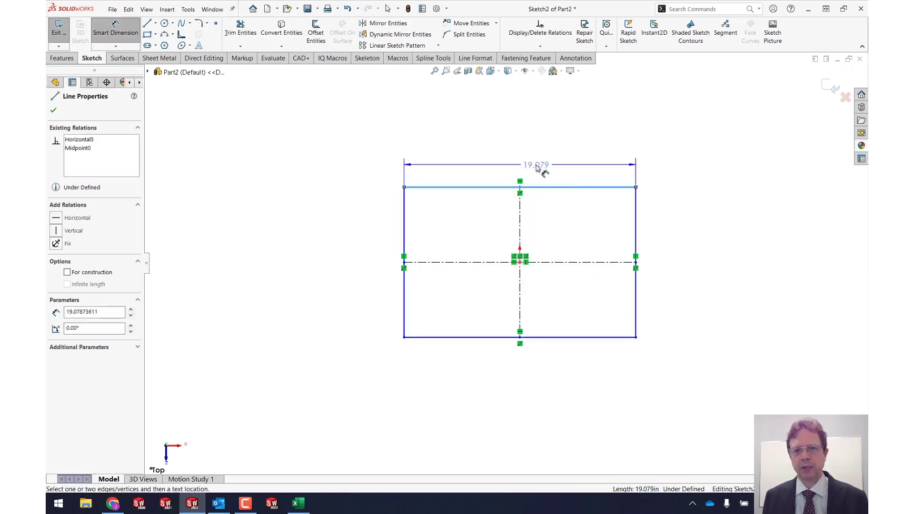
left_click(517, 169)
type("20")
key("Return")
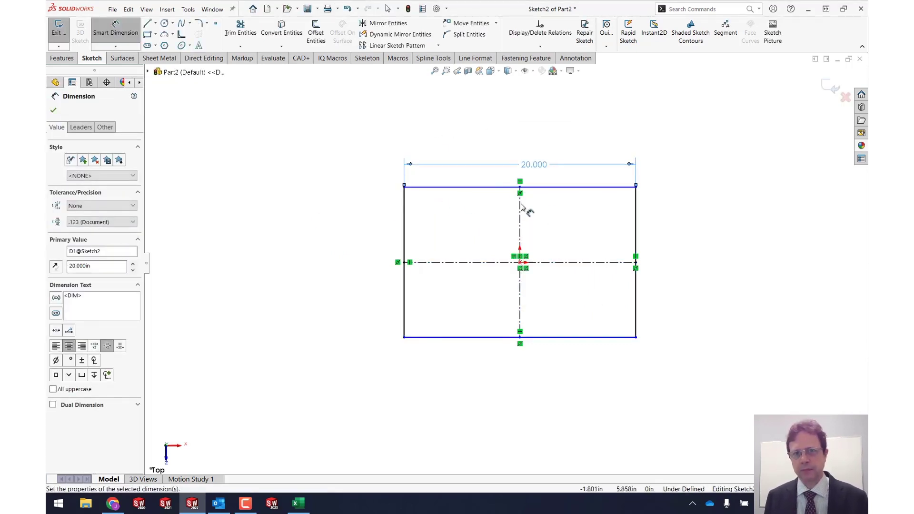
left_click(636, 245)
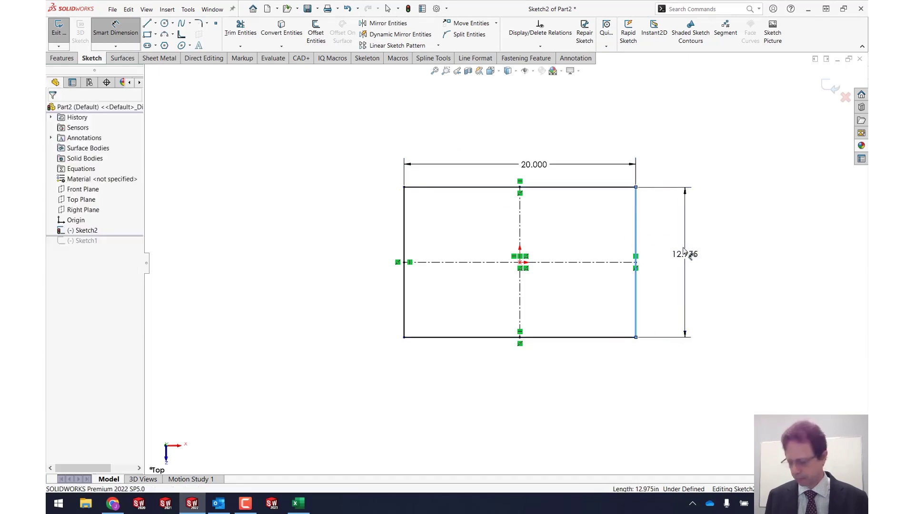
left_click(684, 262)
type("15")
key("Return")
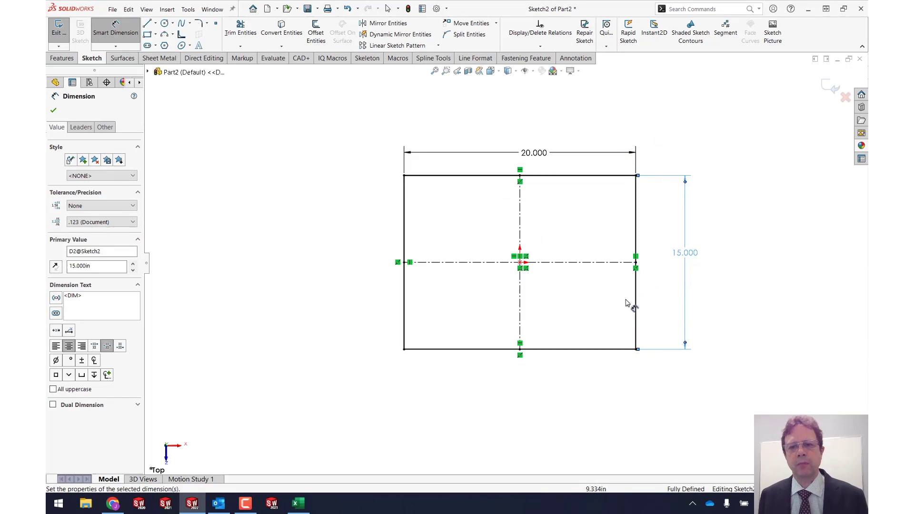
key("Escape")
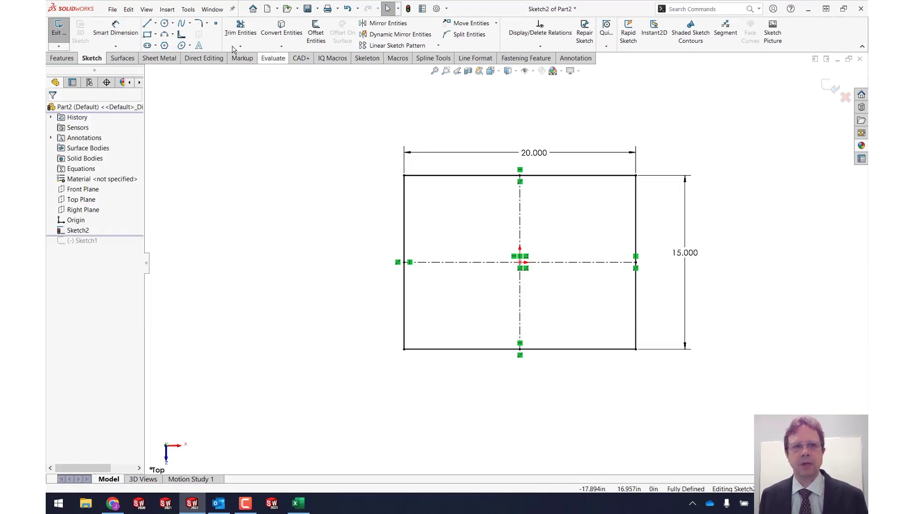
Power trim the lower-right corner segments of the rectangle back to the centerlines, and undo the trim
left_click(240, 31)
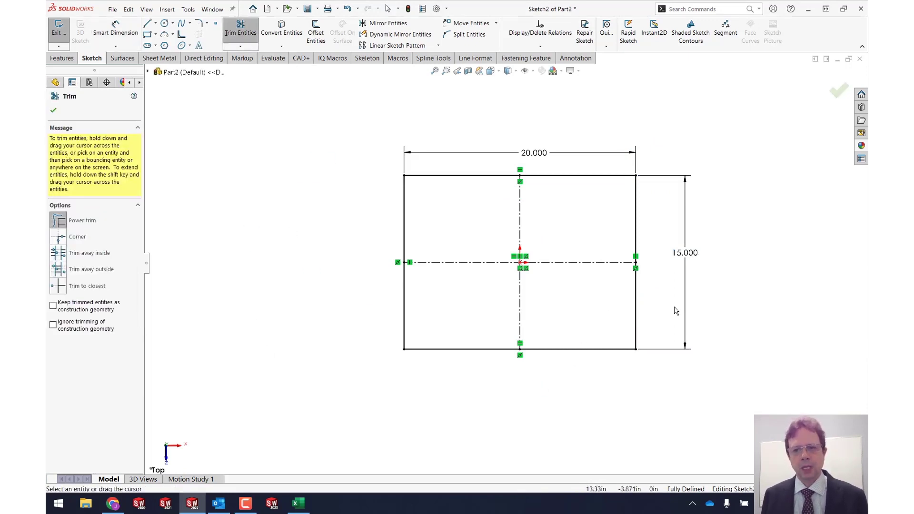
left_click_drag(655, 321, 594, 357)
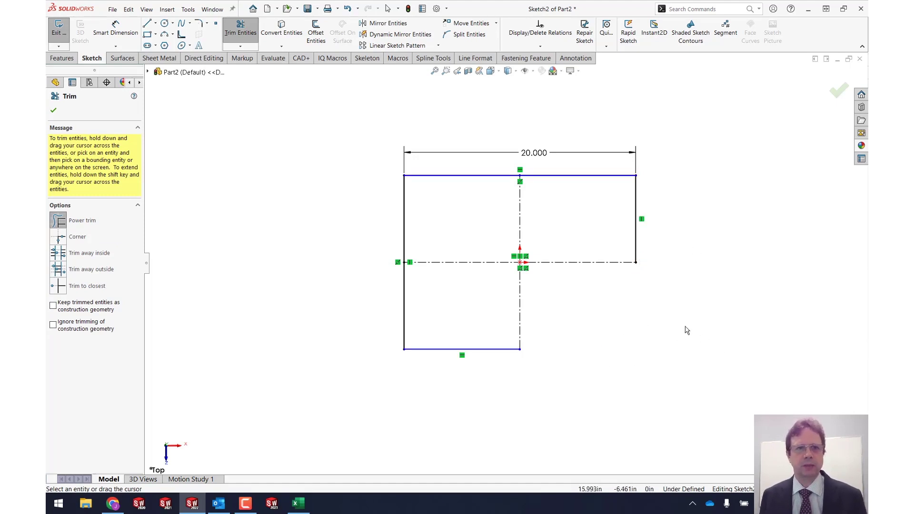
left_click(347, 8)
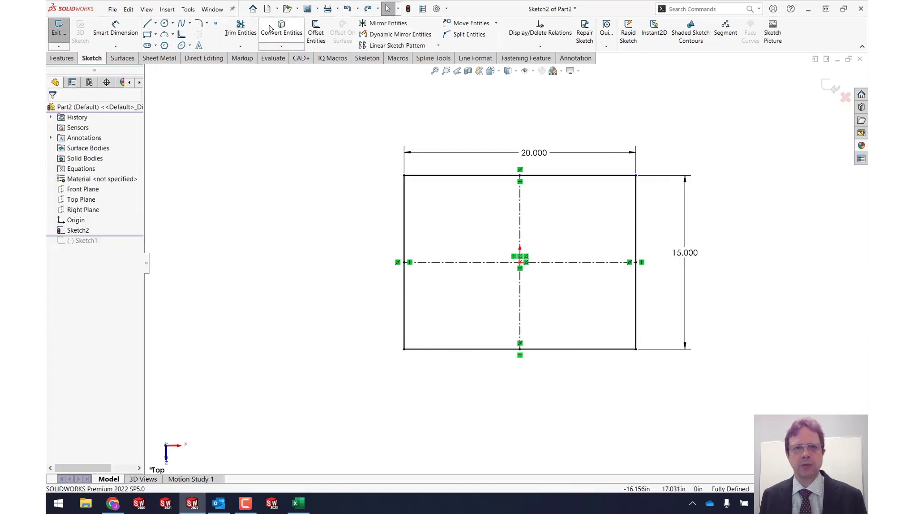
Power trim the rectangle's lower-right corner segments with trimmed entities kept as construction geometry, and turn that option off
left_click(241, 29)
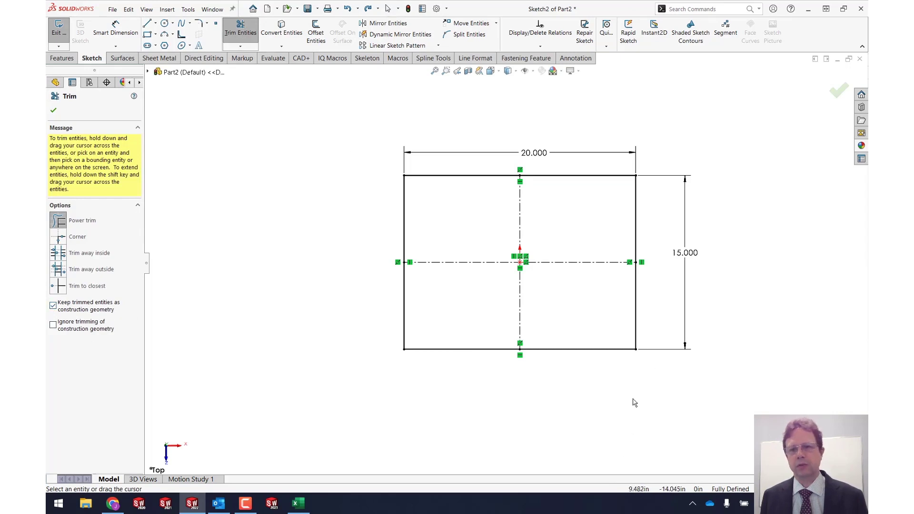
left_click_drag(666, 312, 582, 369)
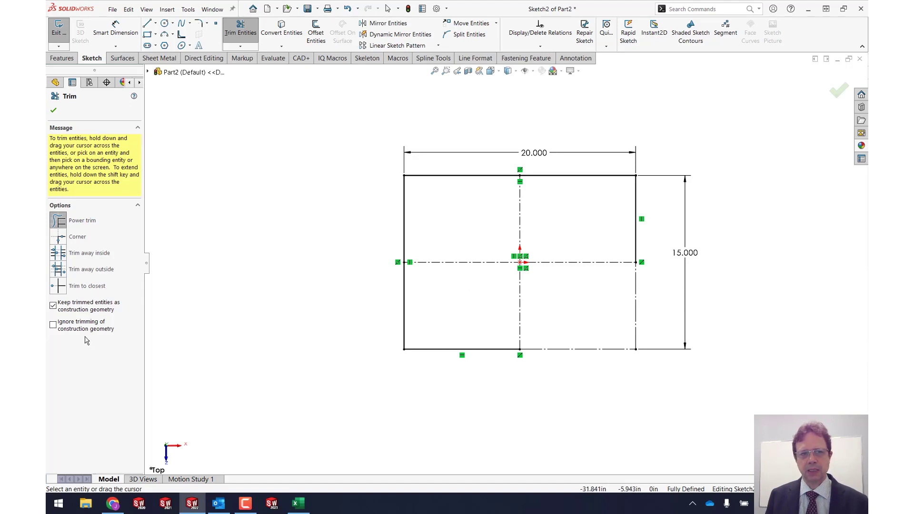
left_click(64, 309)
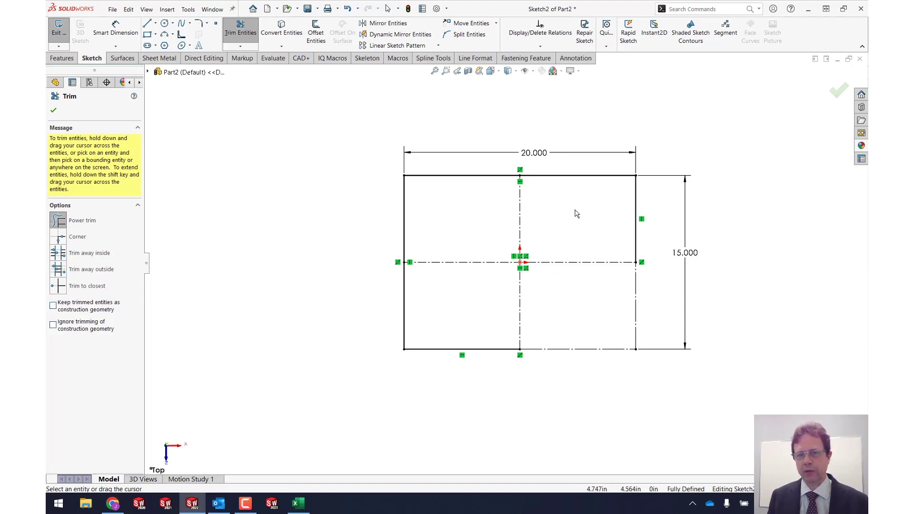
Power trim the right half of the horizontal centerline and the lower half of the vertical centerline, and undo the trim
mouse_move(576, 214)
left_mouse_down()
mouse_move(573, 237)
mouse_move(545, 285)
mouse_move(502, 312)
left_mouse_up()
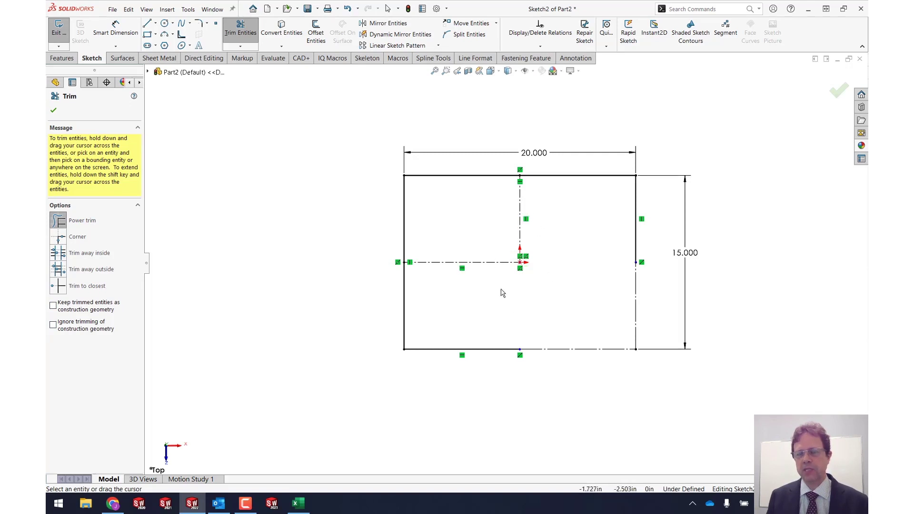
left_click(347, 8)
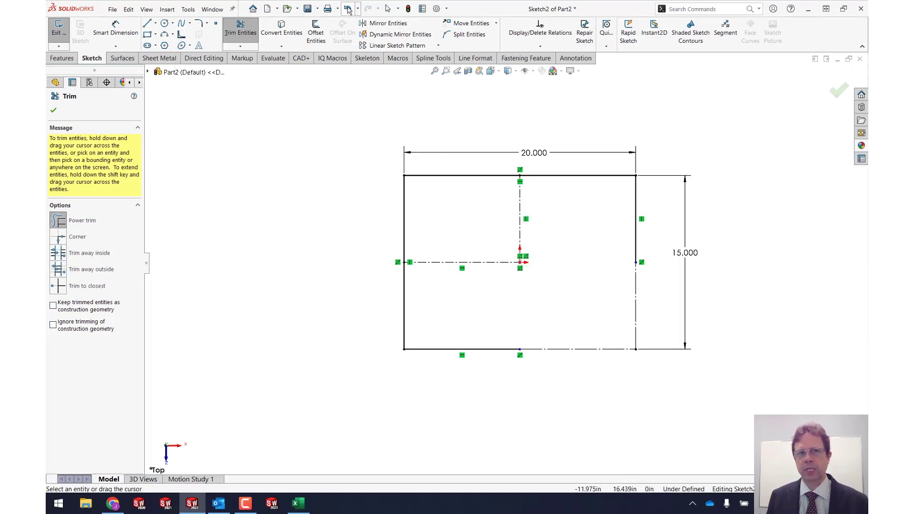
Enable ignoring the trimming of construction geometry, and power trim the right half of the rectangle's upper edge across the construction lines
left_click(53, 325)
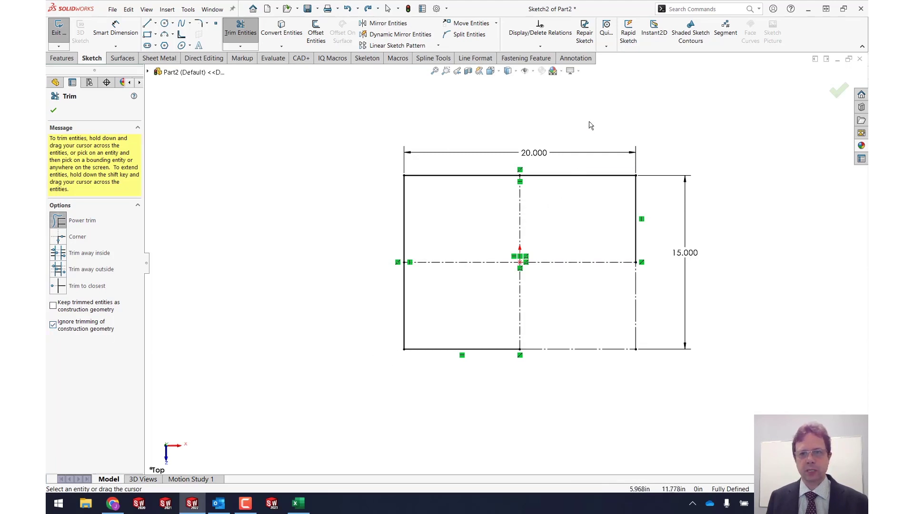
mouse_move(578, 91)
left_mouse_down()
mouse_move(582, 371)
mouse_move(484, 295)
mouse_move(644, 302)
mouse_move(457, 302)
mouse_move(657, 317)
mouse_move(628, 350)
left_mouse_up()
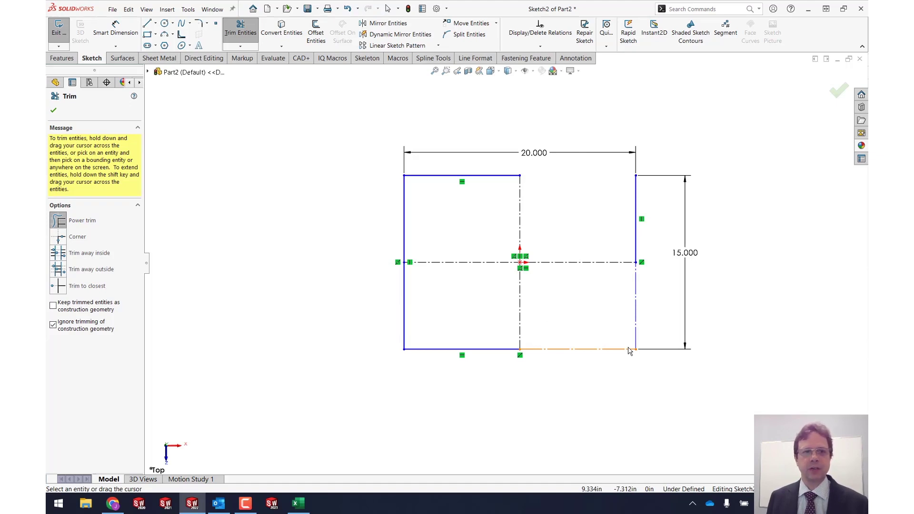